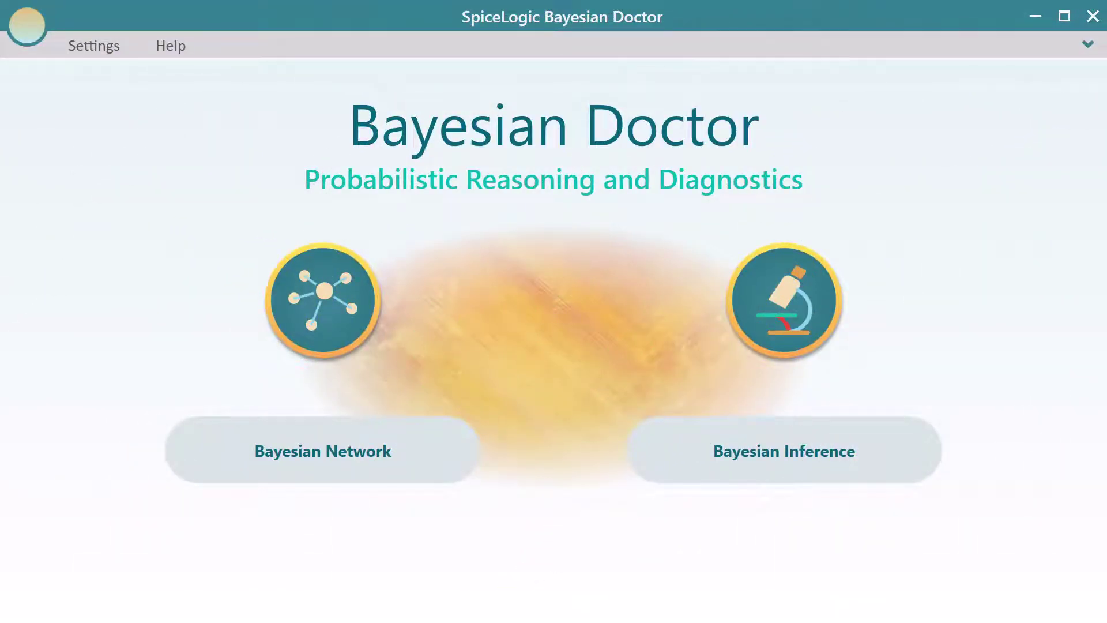
# Step: Start a new Bayesian network and add a first variable named Sprinkler
pyautogui.click(433, 475)
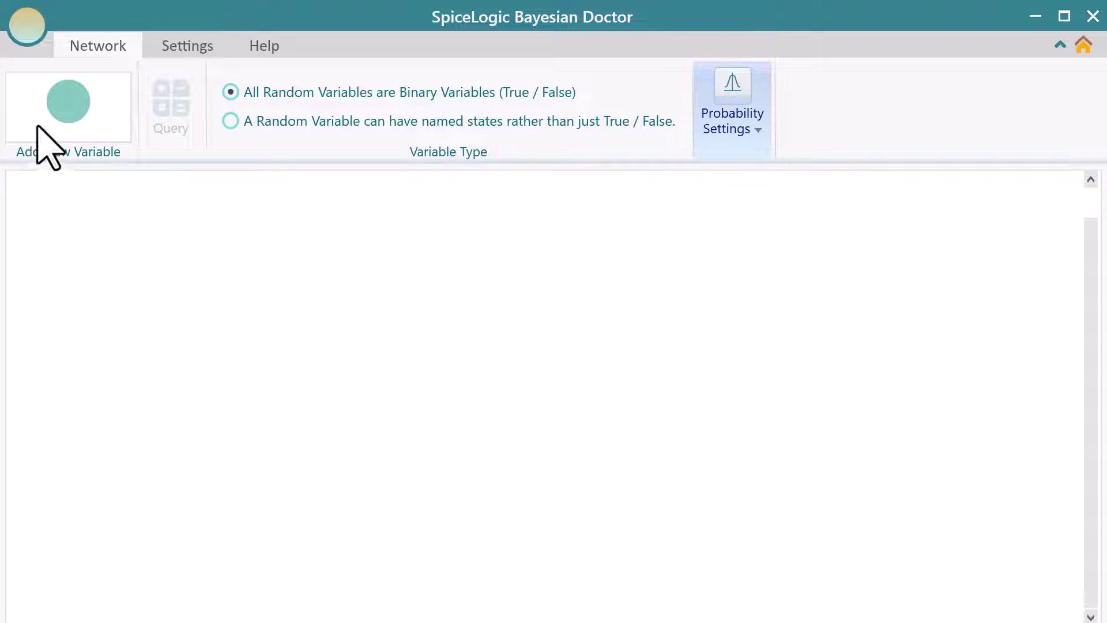
pyautogui.moveTo(69, 119); pyautogui.dragTo(232, 337)
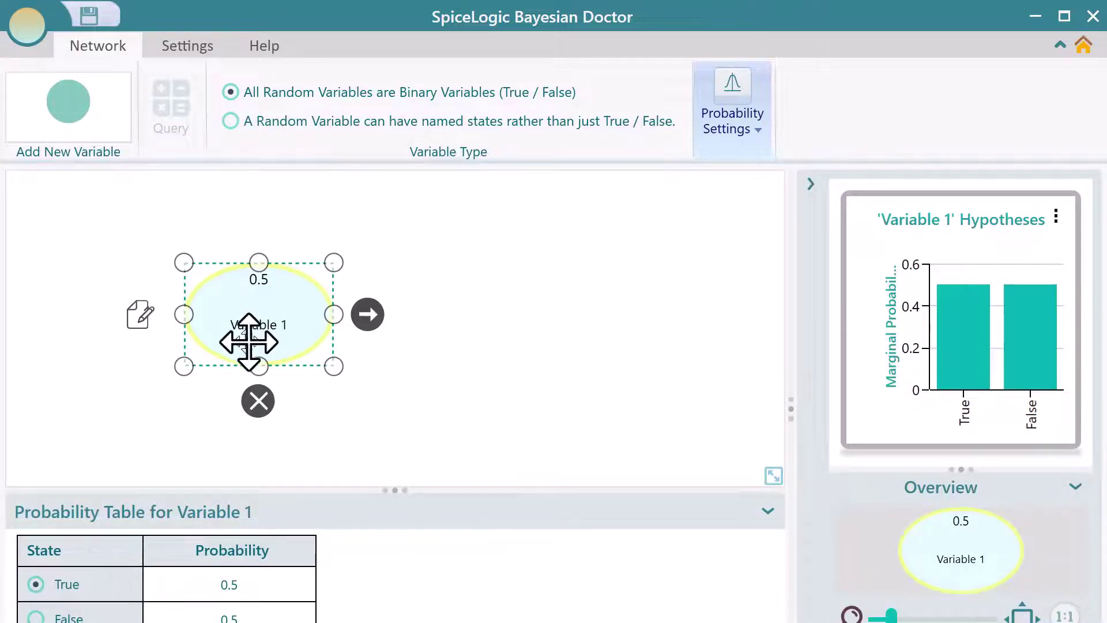
pyautogui.doubleClick(262, 327)
pyautogui.write('Sprin')
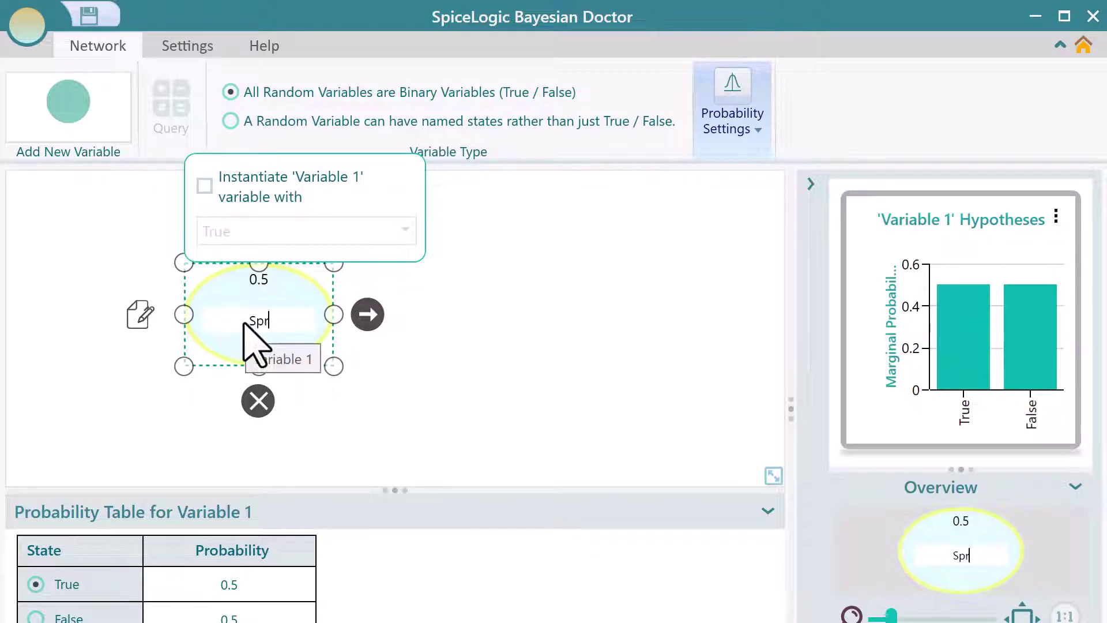
pyautogui.write('kler')
pyautogui.press('Return')
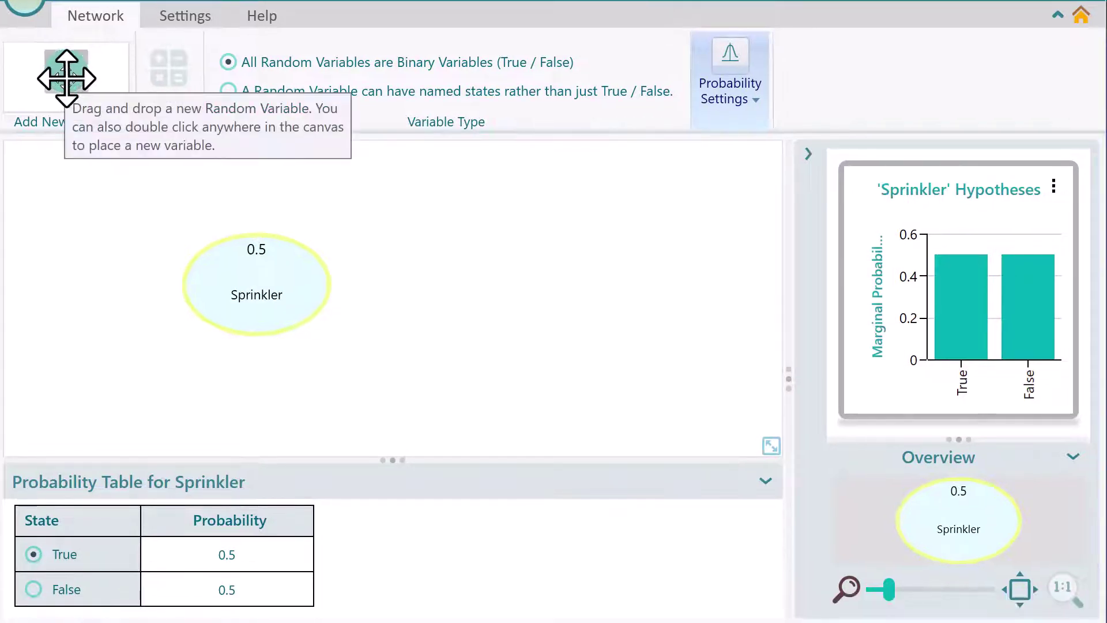
# Step: Add a second variable and a third named 'Grass wet' below Sprinkler and Rain
pyautogui.moveTo(67, 104); pyautogui.dragTo(367, 225)
pyautogui.moveTo(517, 279)
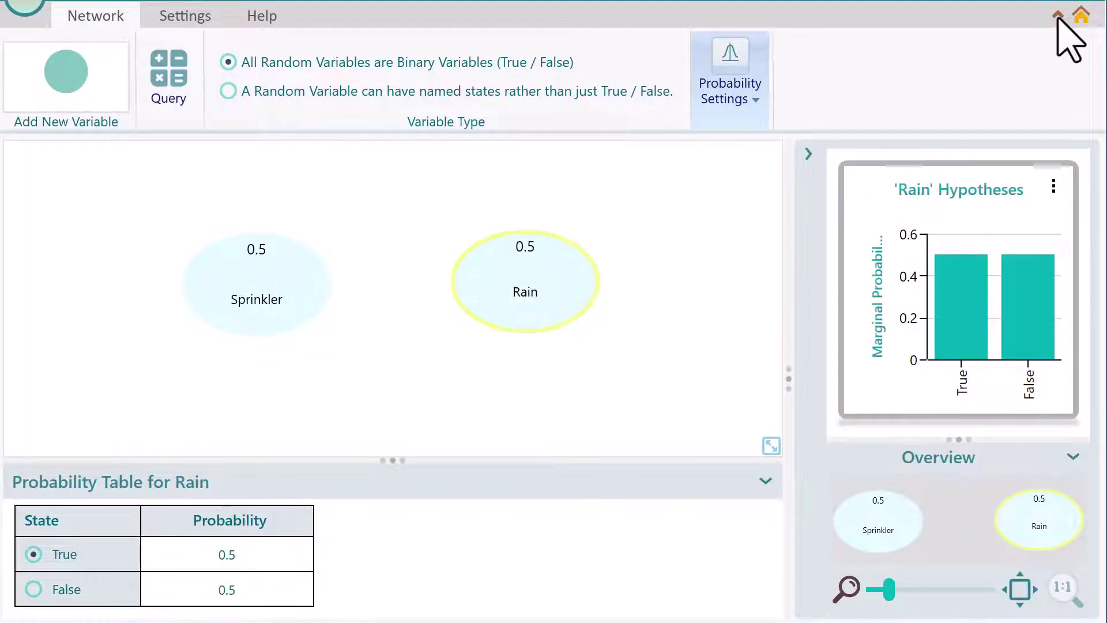
pyautogui.click(1058, 16)
pyautogui.doubleClick(374, 290)
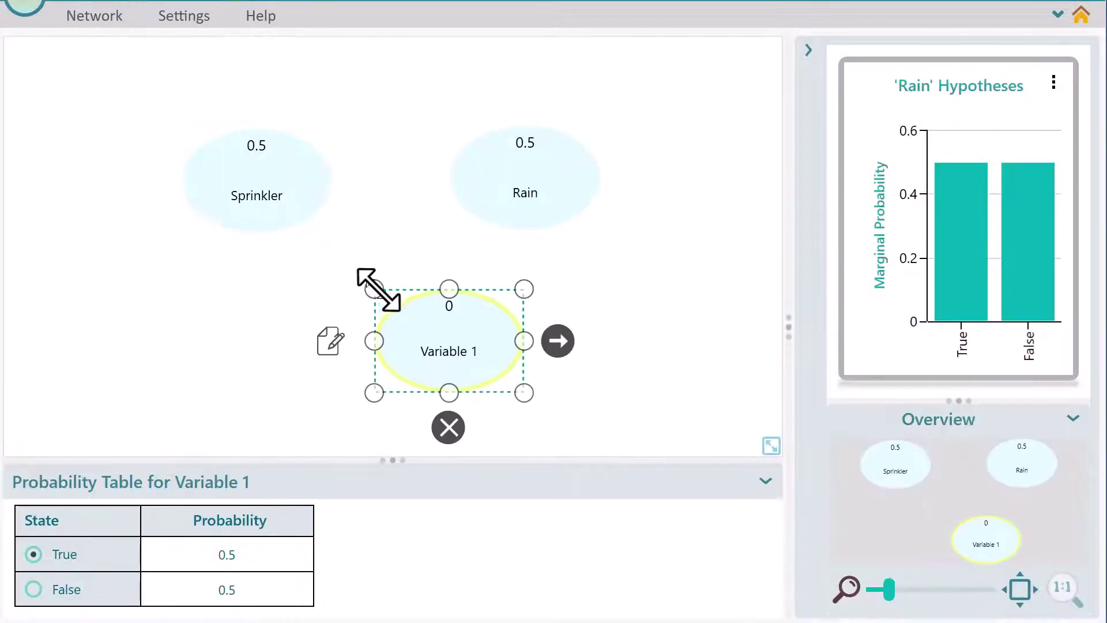
pyautogui.moveTo(440, 323); pyautogui.dragTo(386, 340)
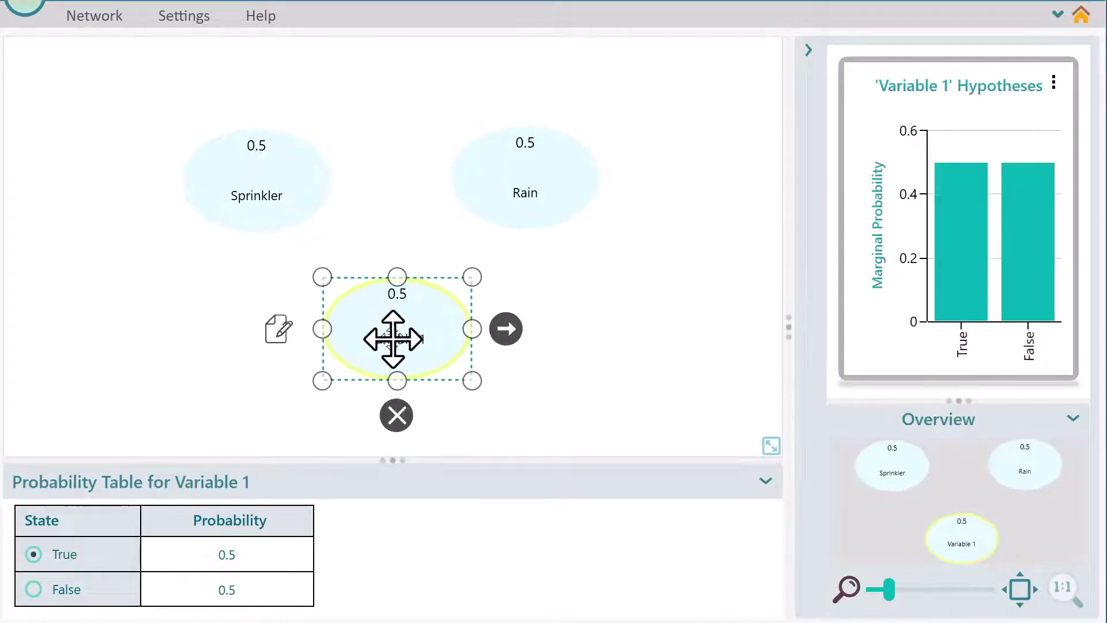
pyautogui.doubleClick(392, 339)
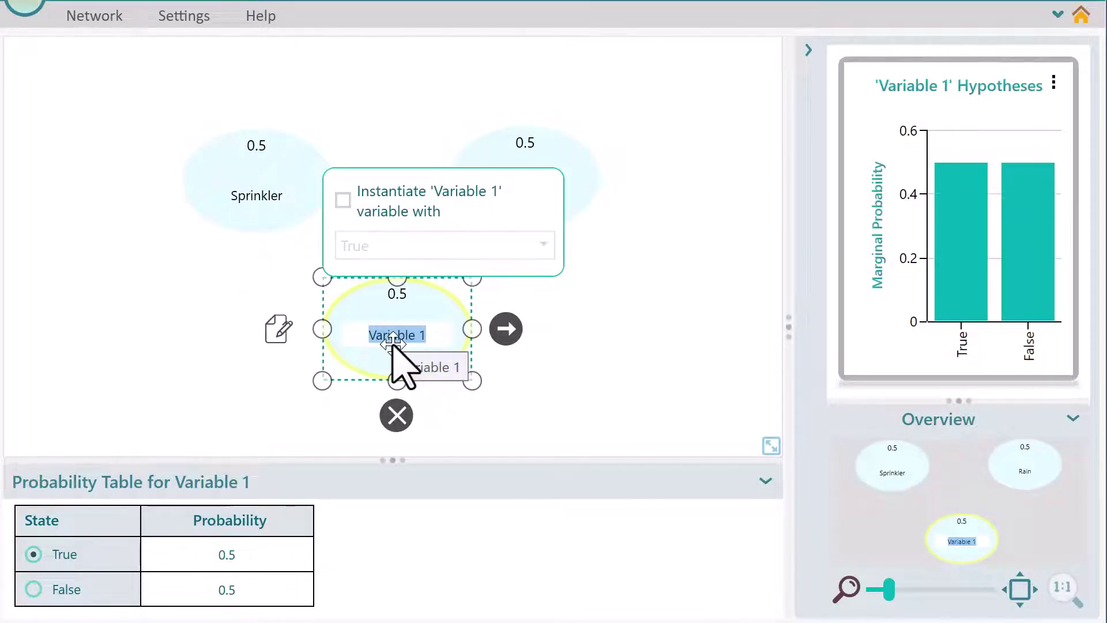
pyautogui.write('Grass wet')
pyautogui.press('Return')
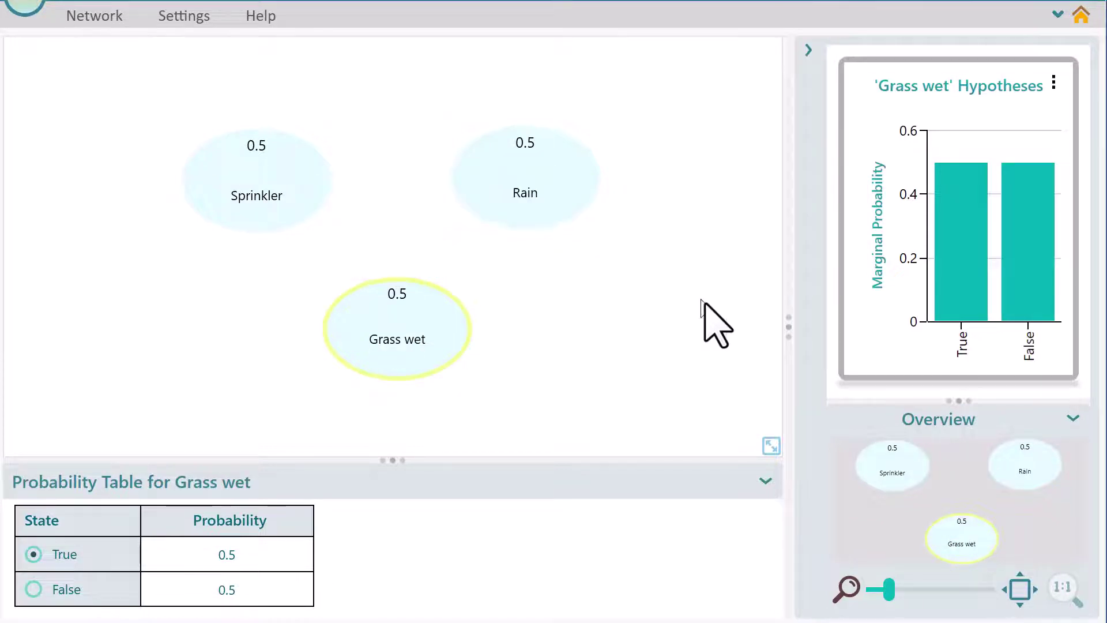
pyautogui.rightClick(34, 199)
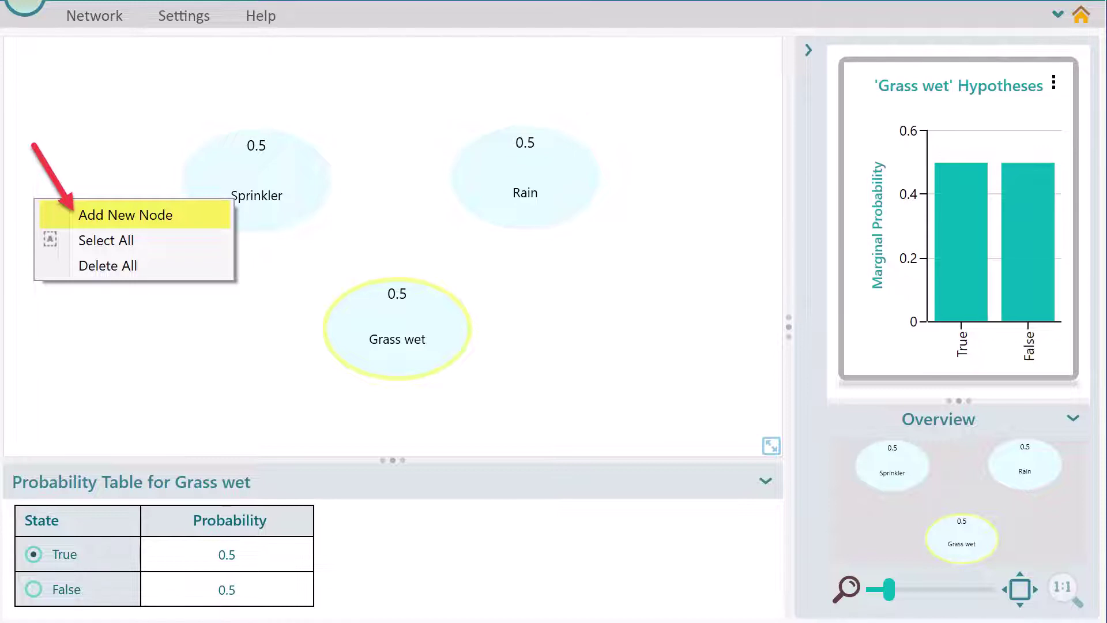
pyautogui.click(91, 216)
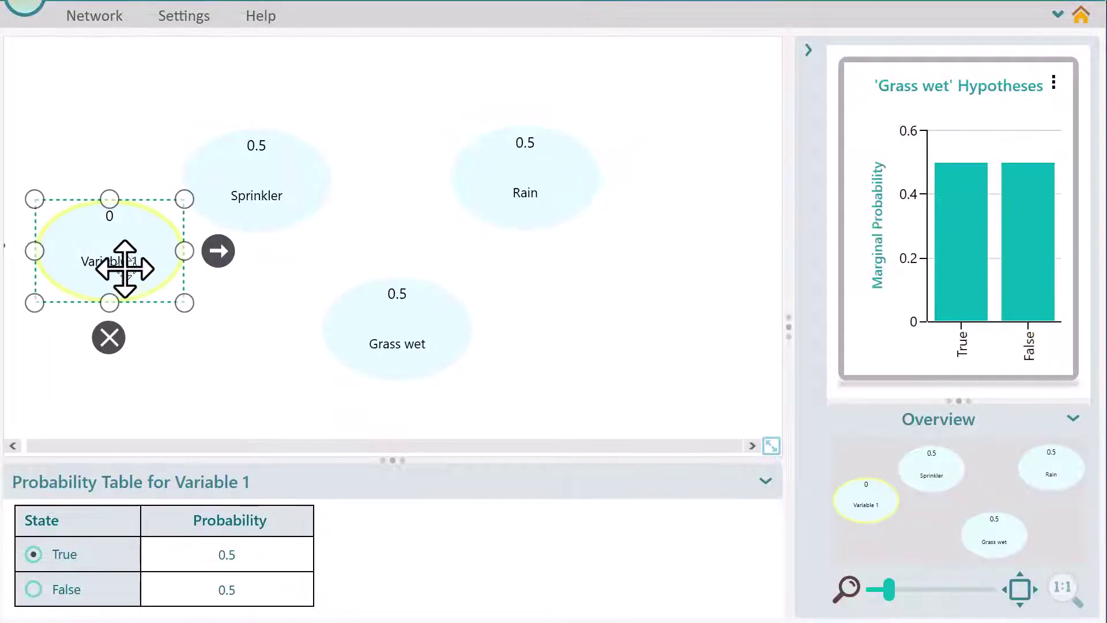
pyautogui.rightClick(144, 249)
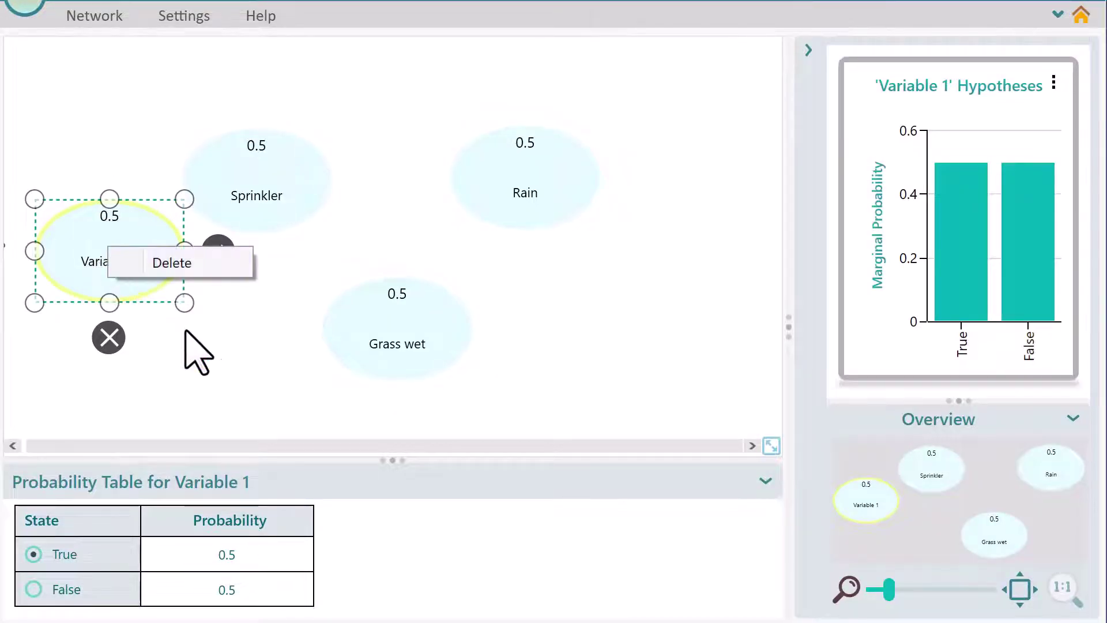
pyautogui.click(174, 261)
pyautogui.click(620, 401)
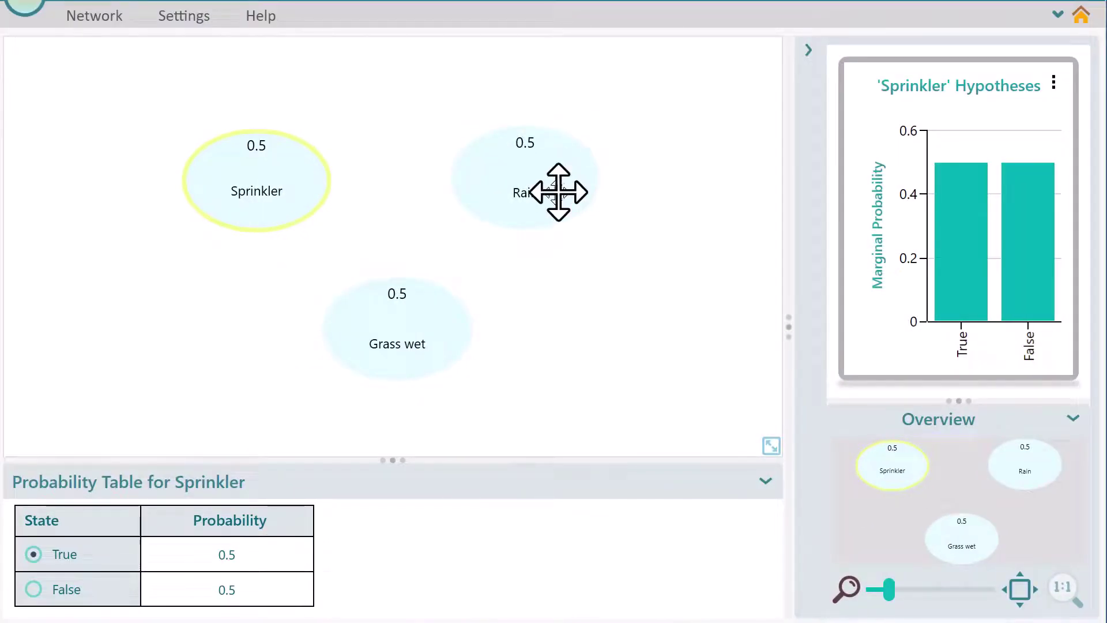
# Step: Draw links Rain→Sprinkler, Rain→Grass wet and Sprinkler→Grass wet
pyautogui.click(560, 196)
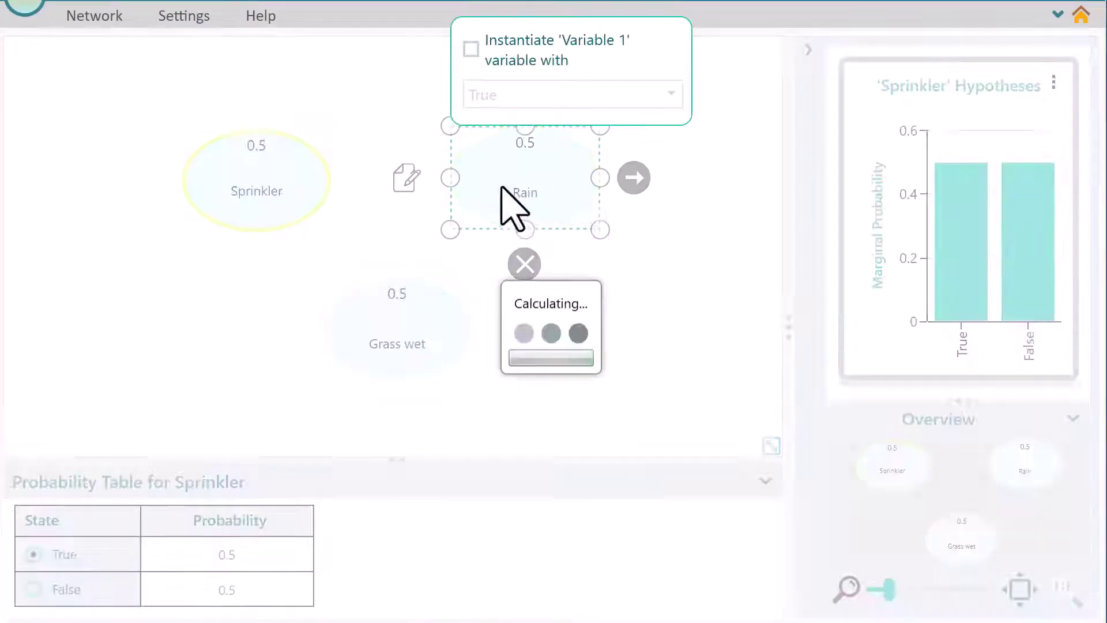
pyautogui.moveTo(630, 176); pyautogui.dragTo(301, 187)
pyautogui.click(569, 185)
pyautogui.moveTo(635, 178); pyautogui.dragTo(434, 311)
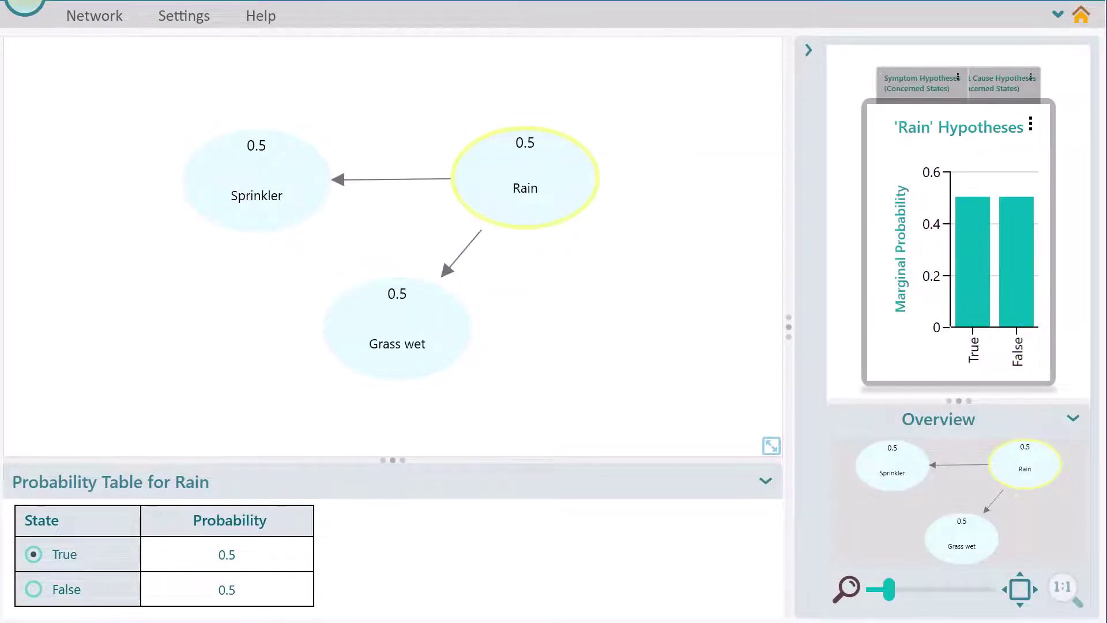
pyautogui.click(217, 189)
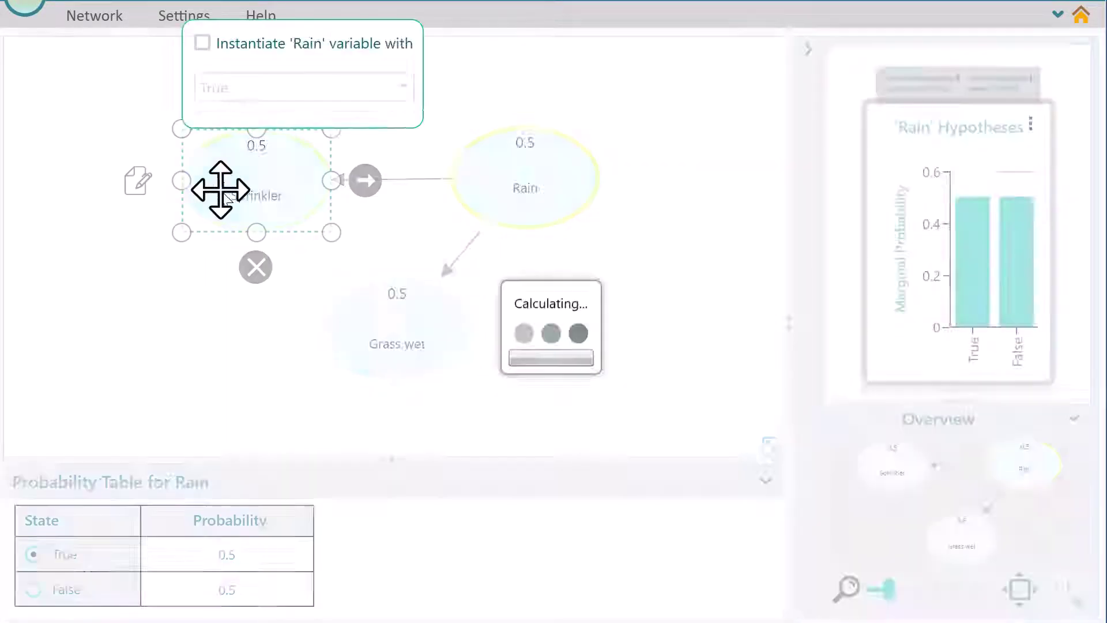
pyautogui.moveTo(366, 180); pyautogui.dragTo(392, 339)
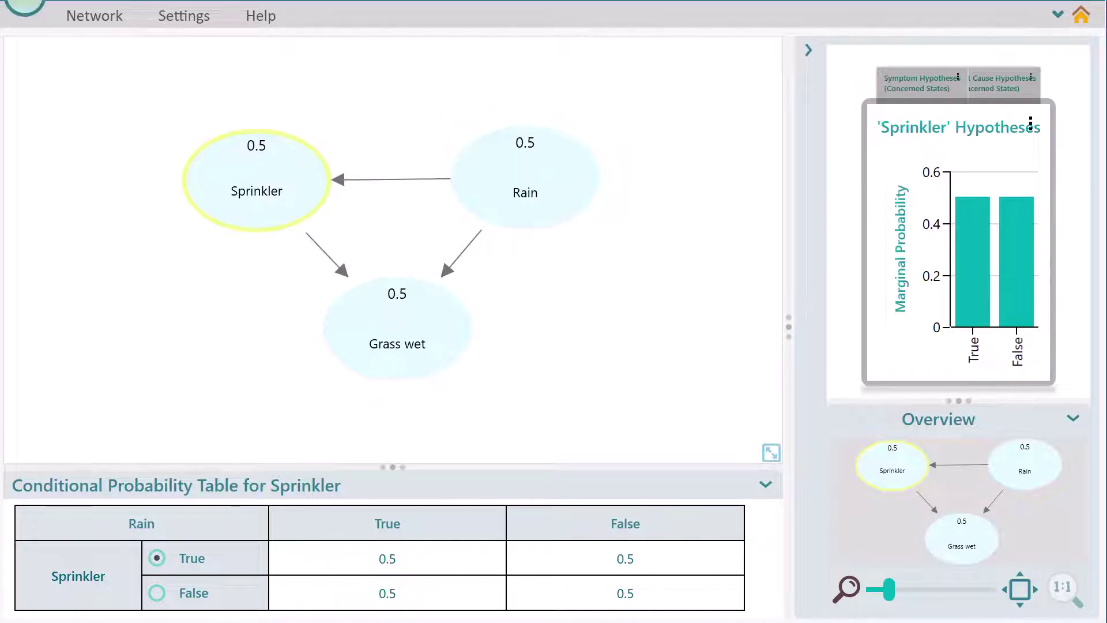
# Step: Set Rain's True probability to 0.2
pyautogui.click(544, 203)
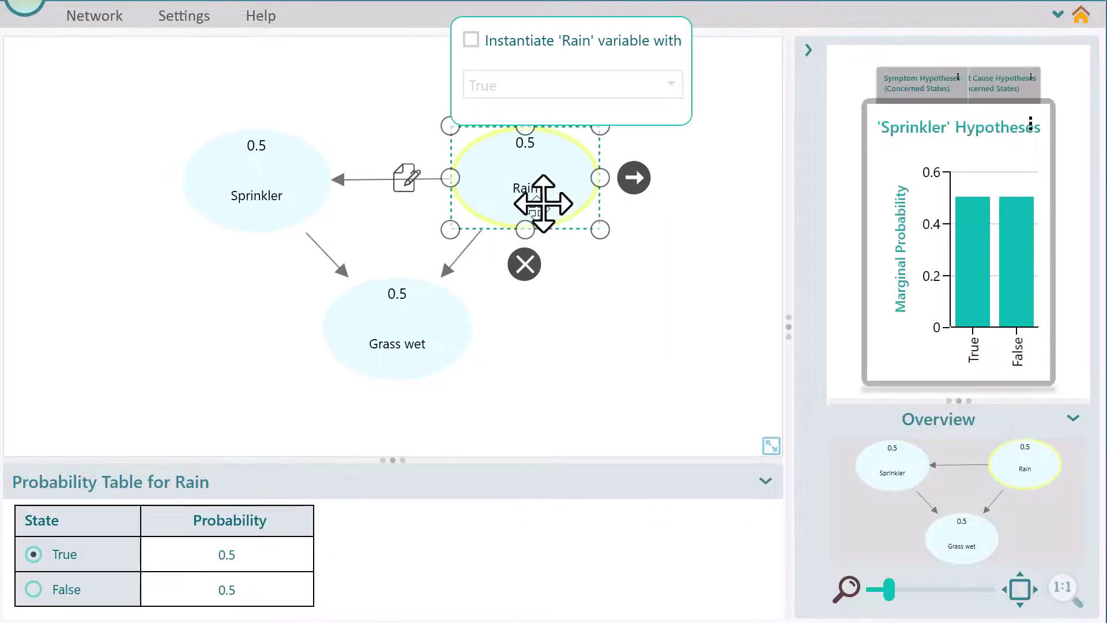
pyautogui.click(227, 554)
pyautogui.write('0.2')
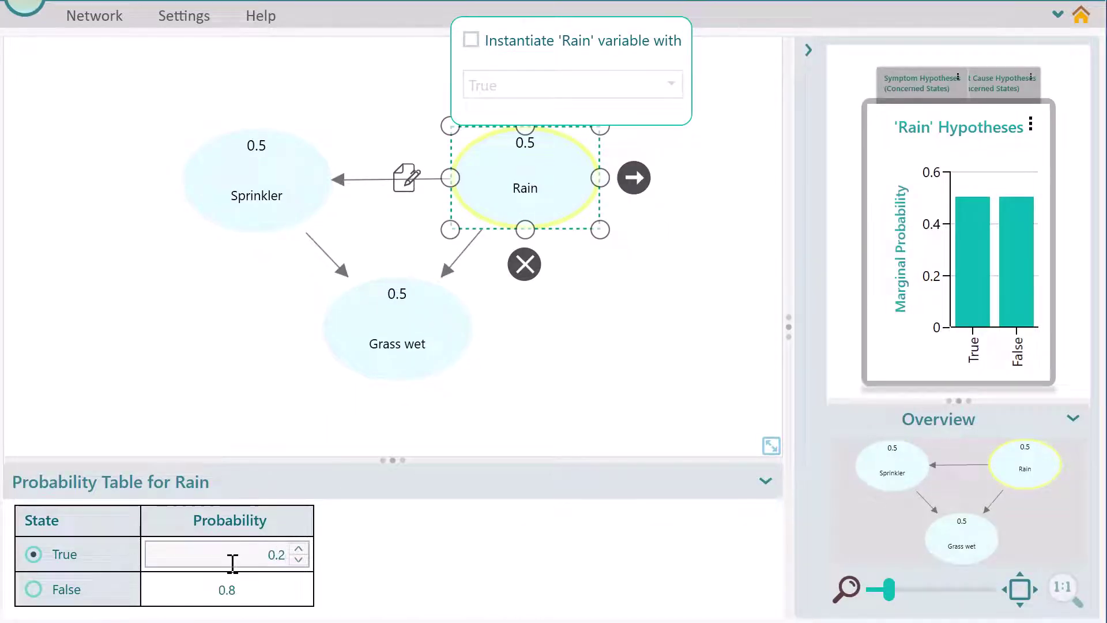
pyautogui.click(439, 505)
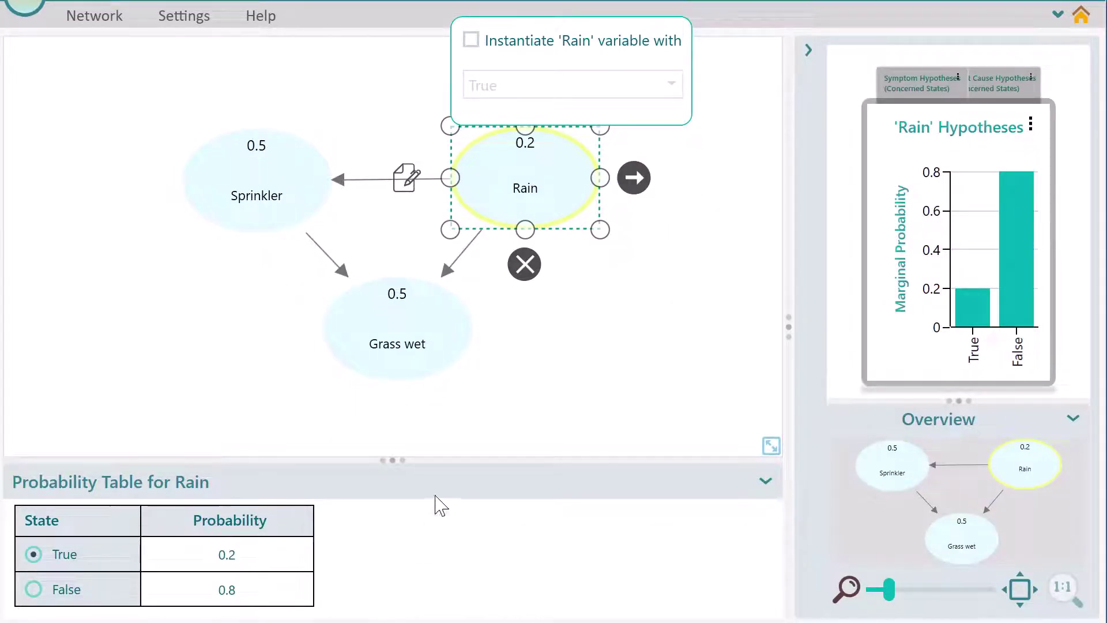
pyautogui.click(514, 408)
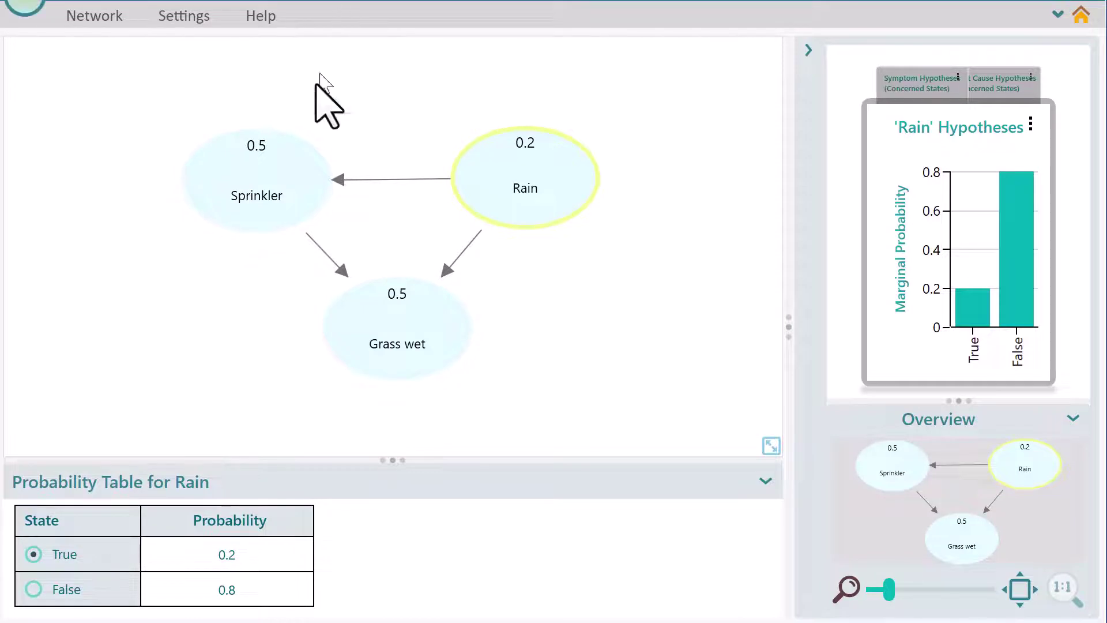
# Step: Set Sprinkler's True probability to 0.01 given rain and 0.4 without rain
pyautogui.click(285, 161)
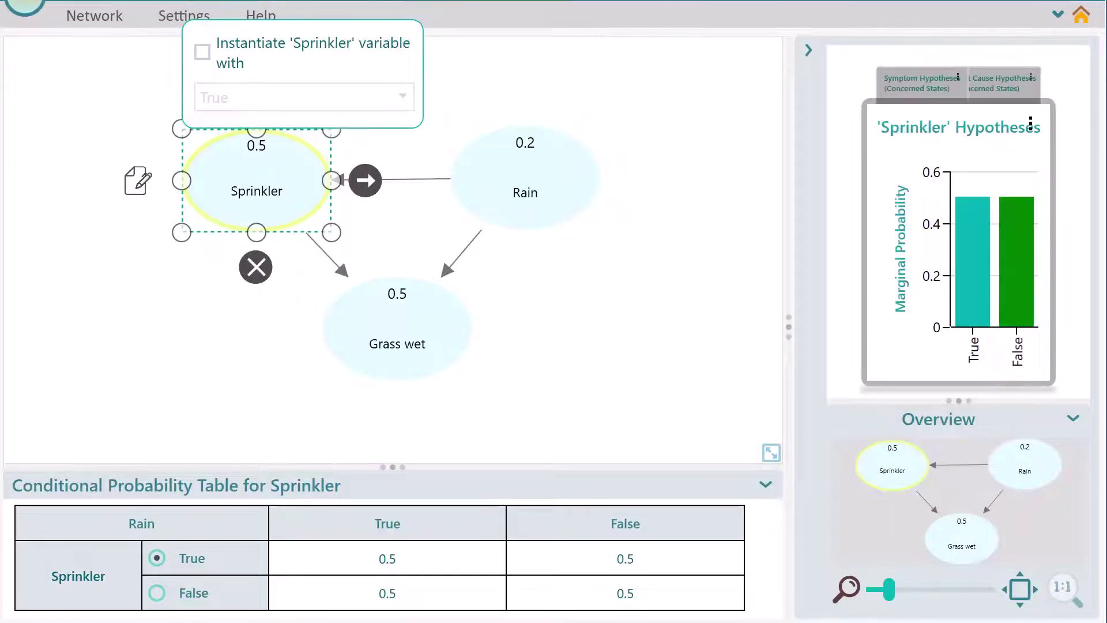
pyautogui.click(385, 553)
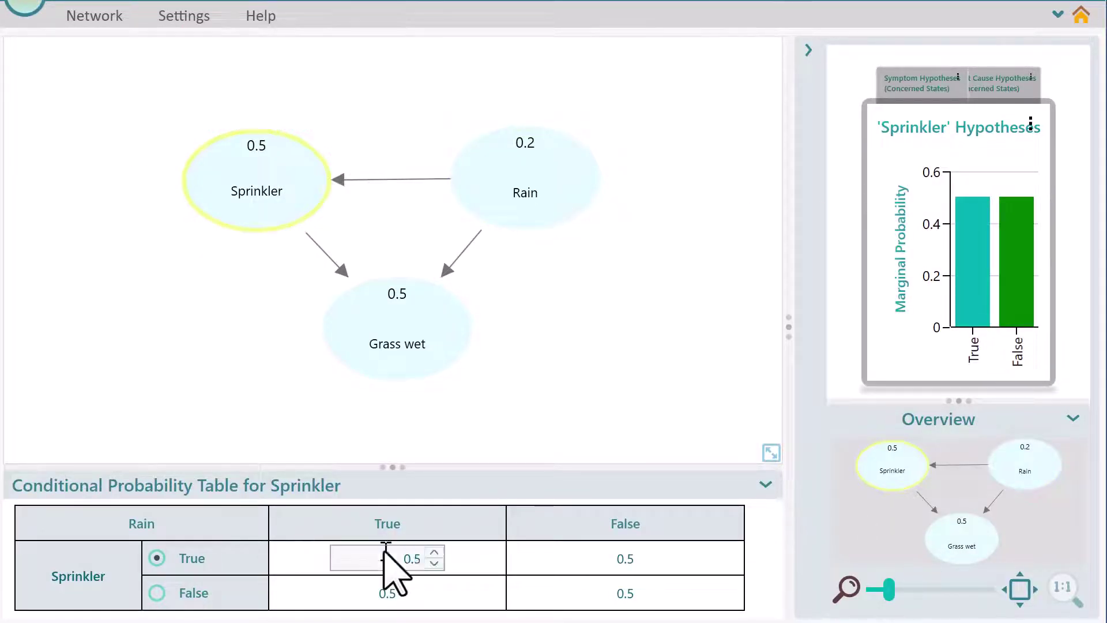
pyautogui.write('0.01')
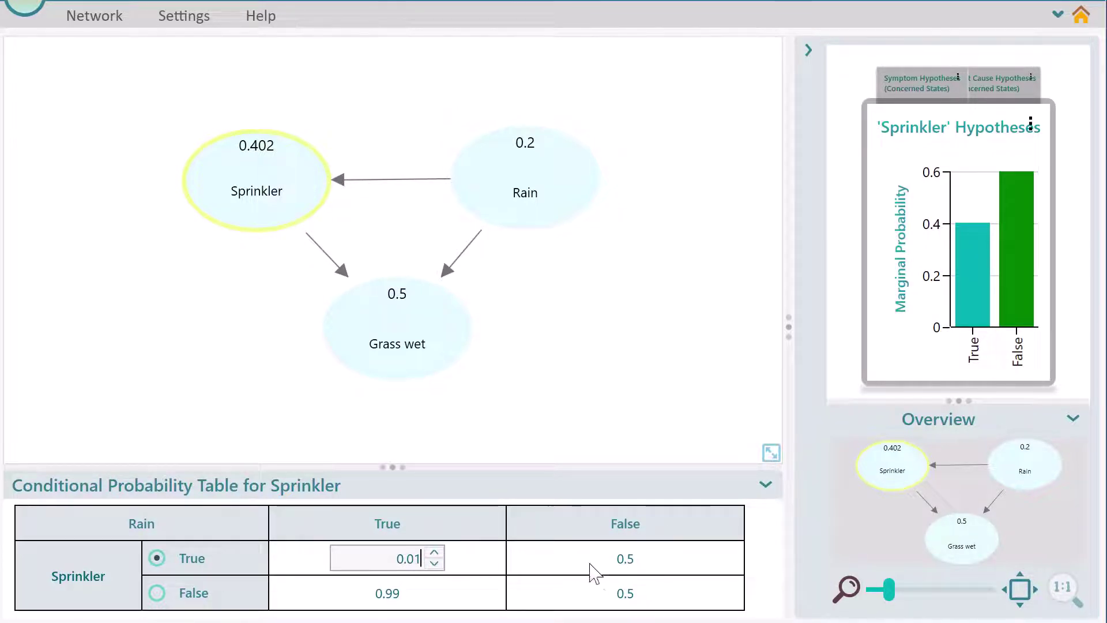
pyautogui.click(618, 557)
pyautogui.write('0.4')
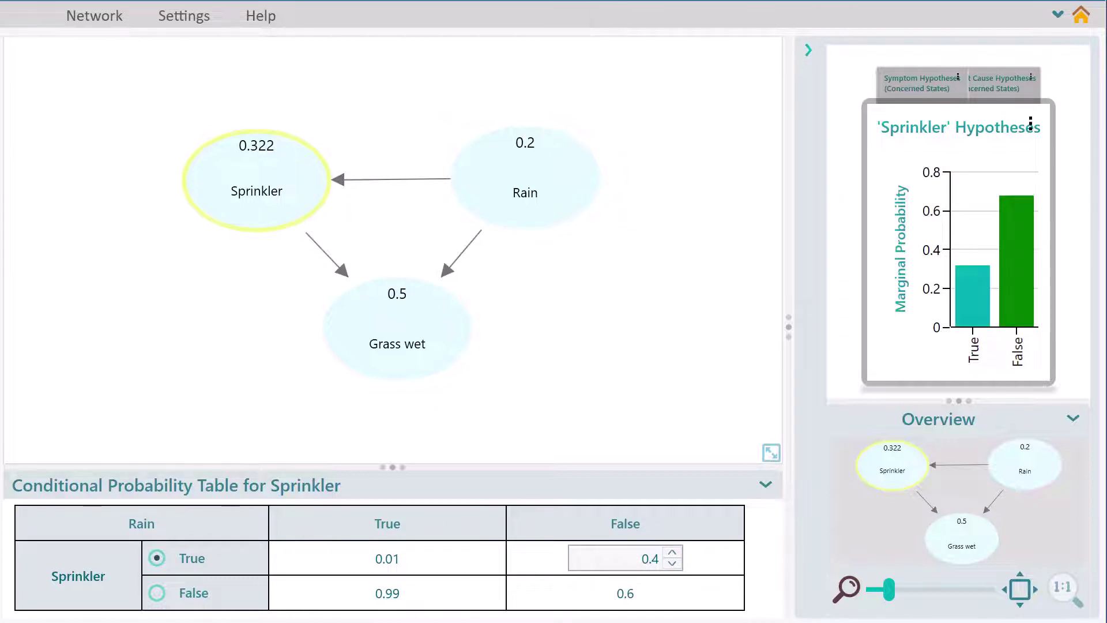
pyautogui.press('Return')
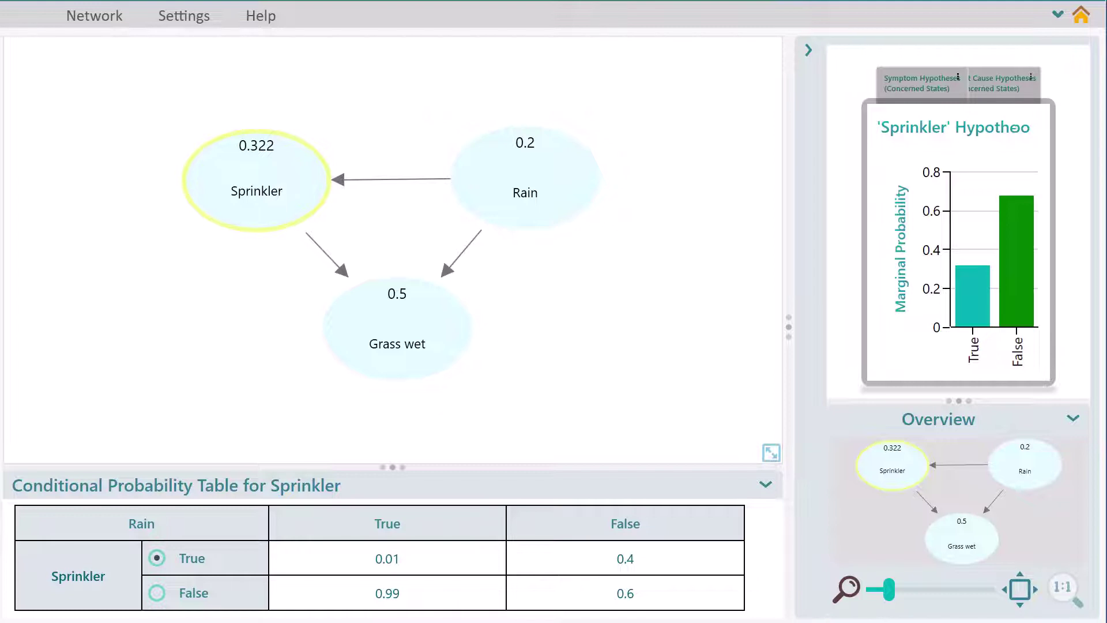
pyautogui.click(443, 324)
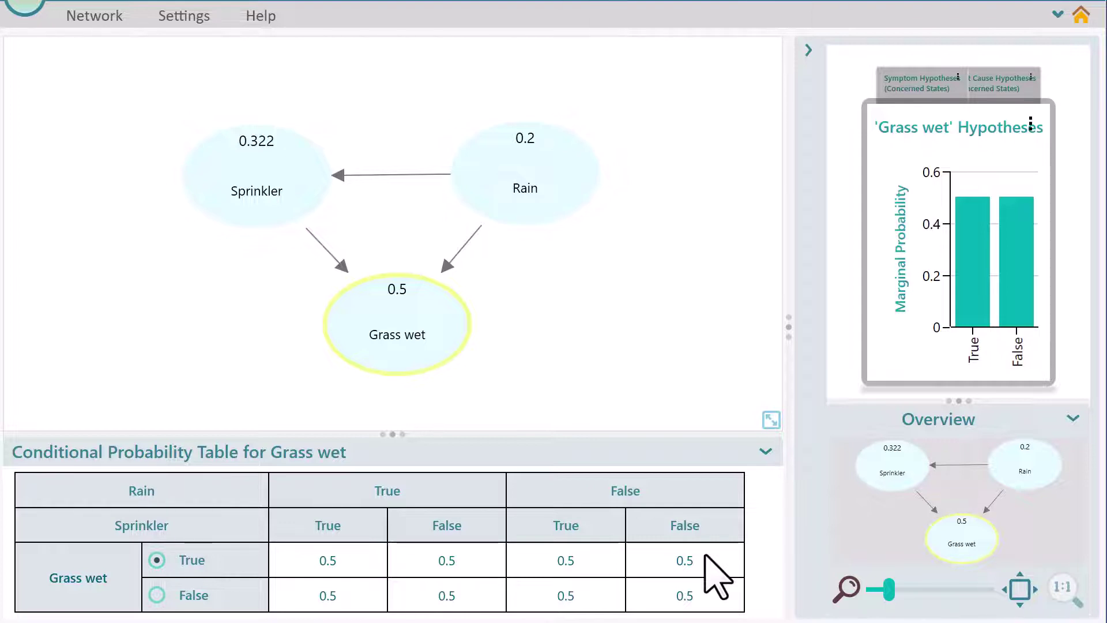
# Step: Set Grass wet True to 0 with no rain or sprinkler, 0.9 with sprinkler only
pyautogui.click(705, 556)
pyautogui.write('0')
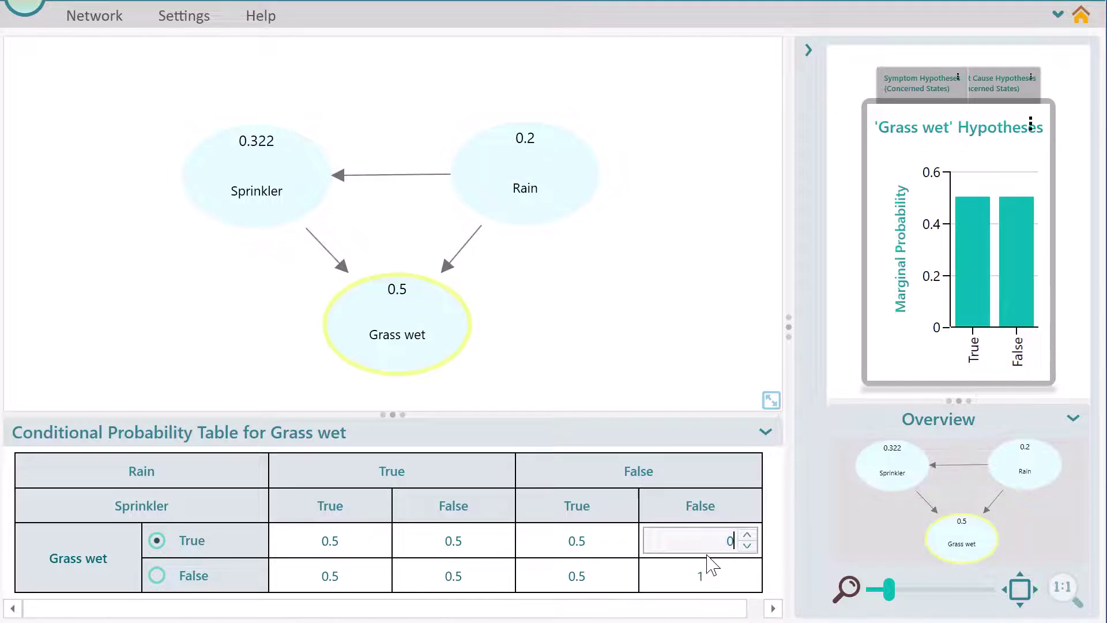
pyautogui.click(709, 421)
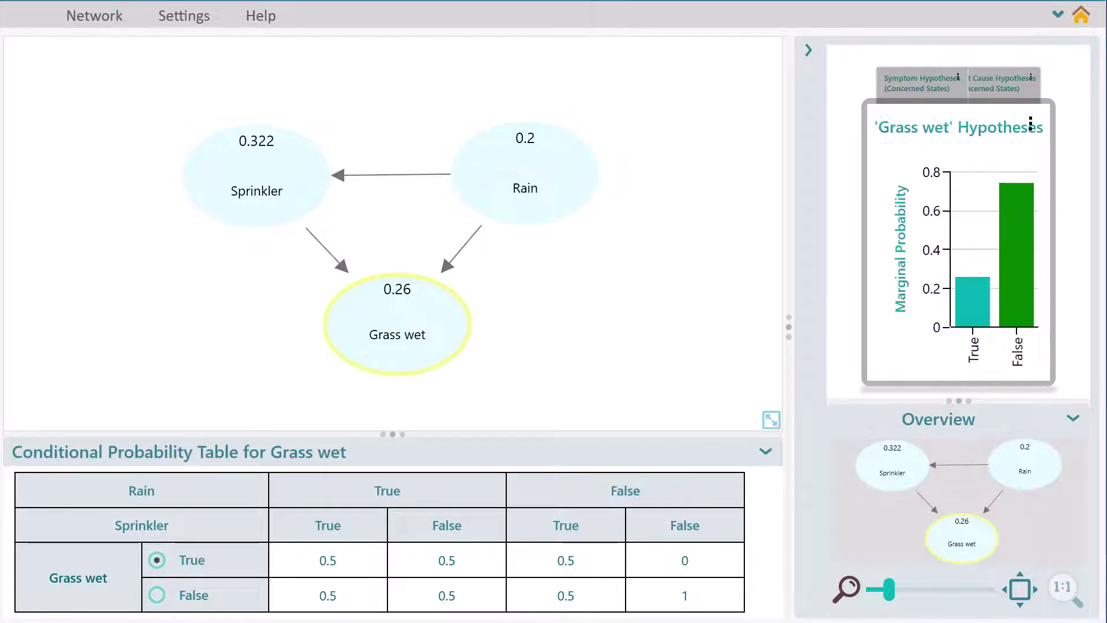
pyautogui.click(574, 564)
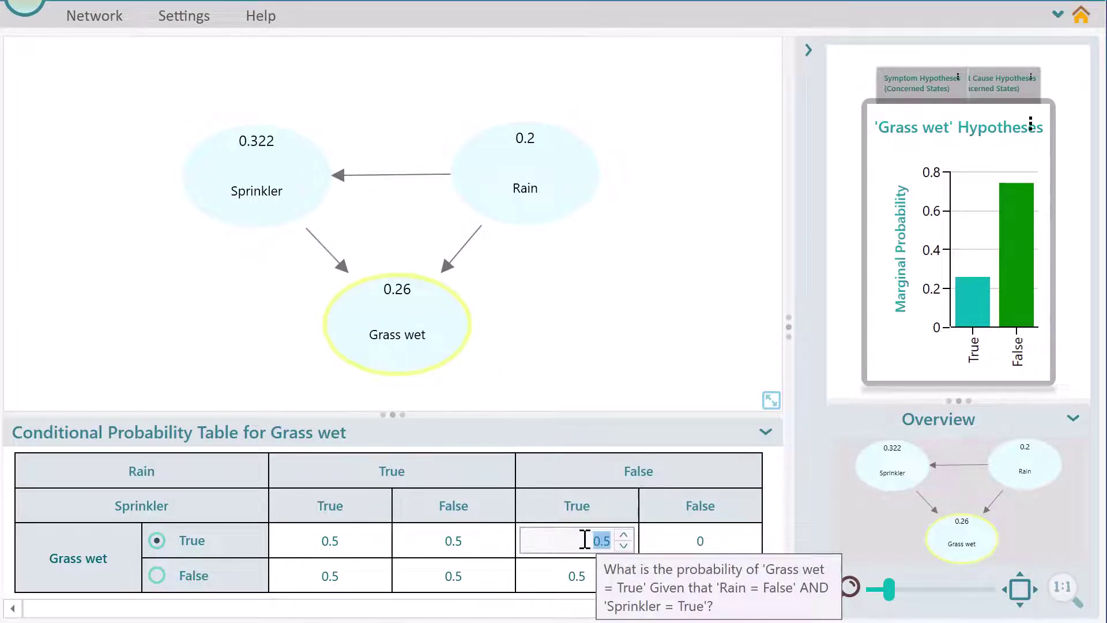
pyautogui.write('0.9')
pyautogui.click(576, 372)
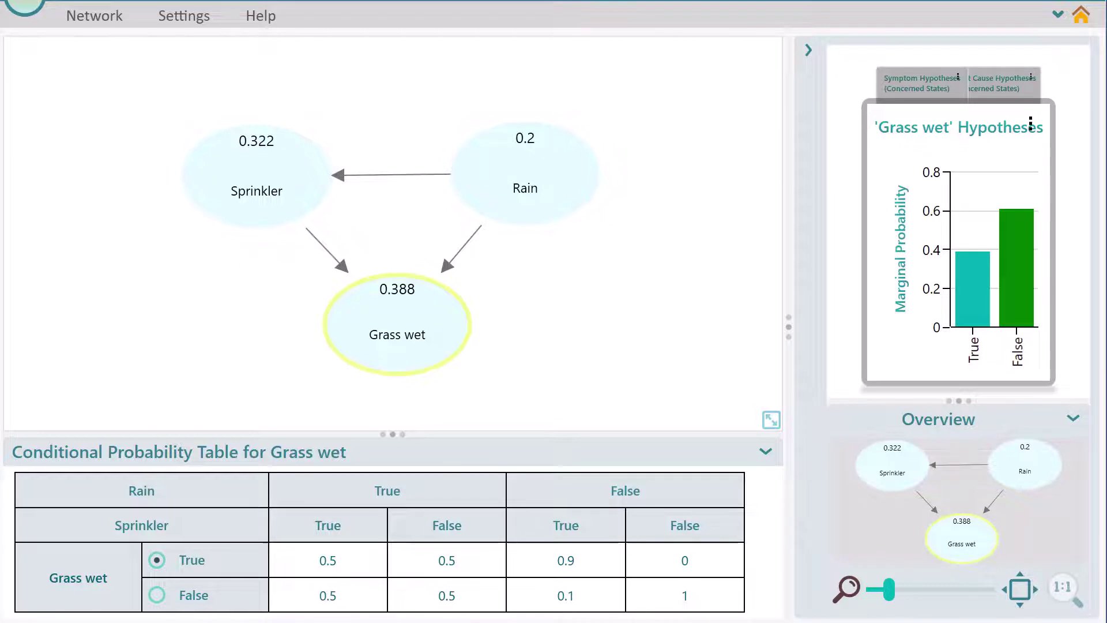
# Step: Set Grass wet True to 0.99 with rain and sprinkler, 0.8 with rain only
pyautogui.click(332, 561)
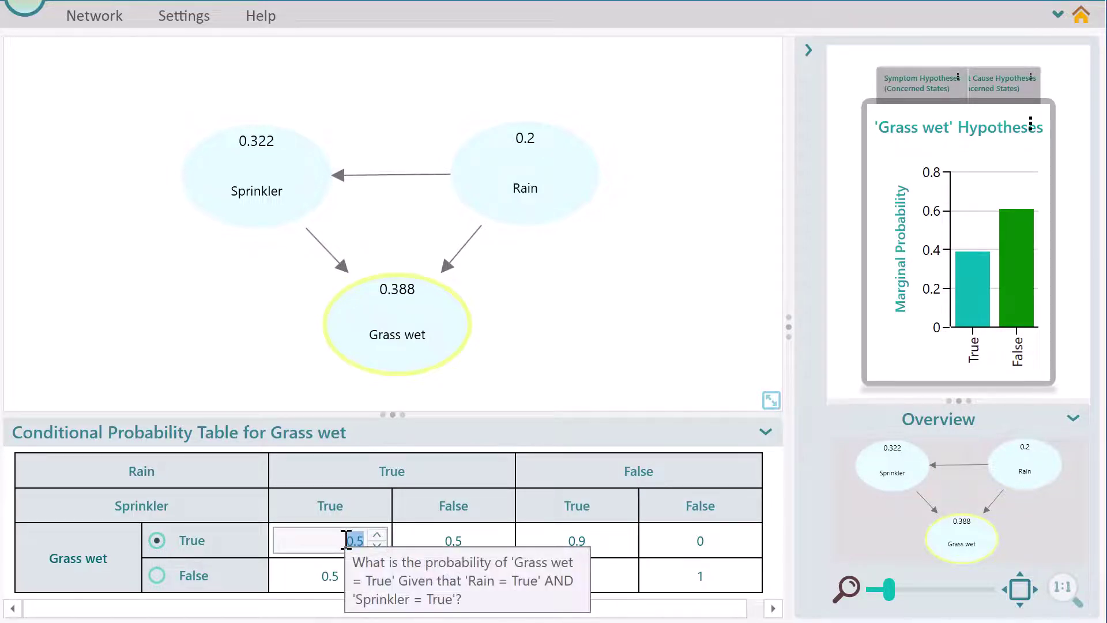
pyautogui.write('0.99')
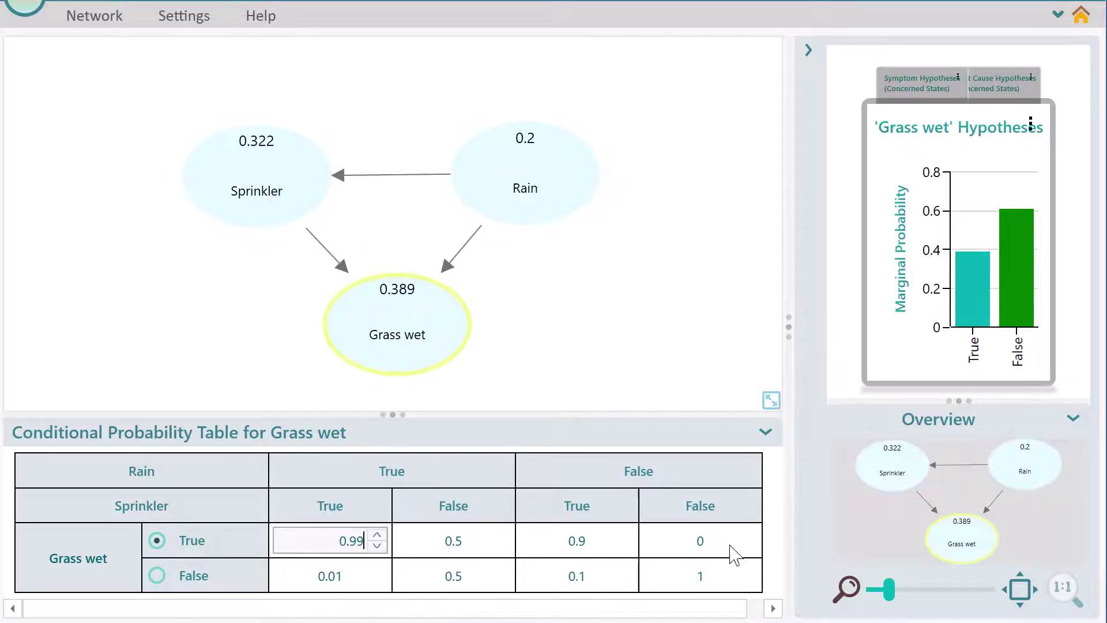
pyautogui.press('Return')
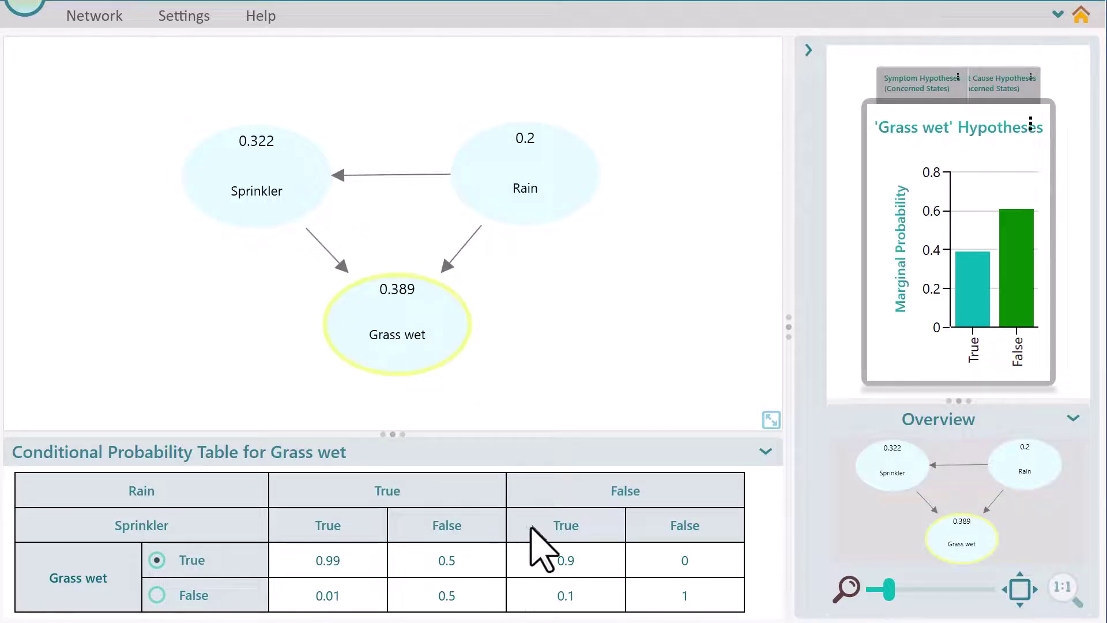
pyautogui.click(455, 571)
pyautogui.write('0.8')
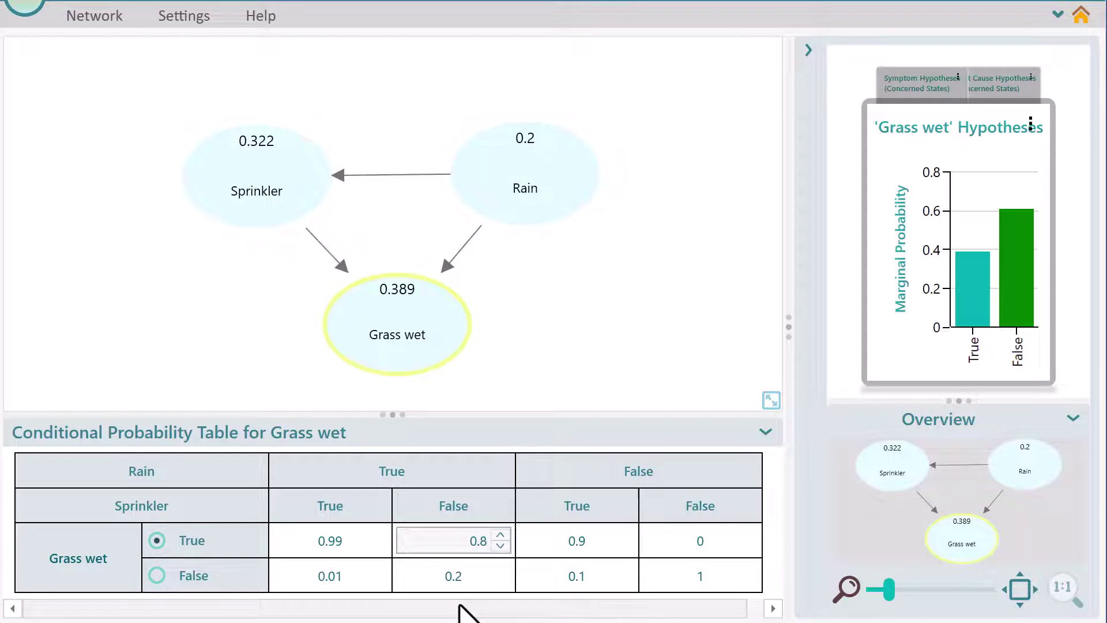
pyautogui.press('Return')
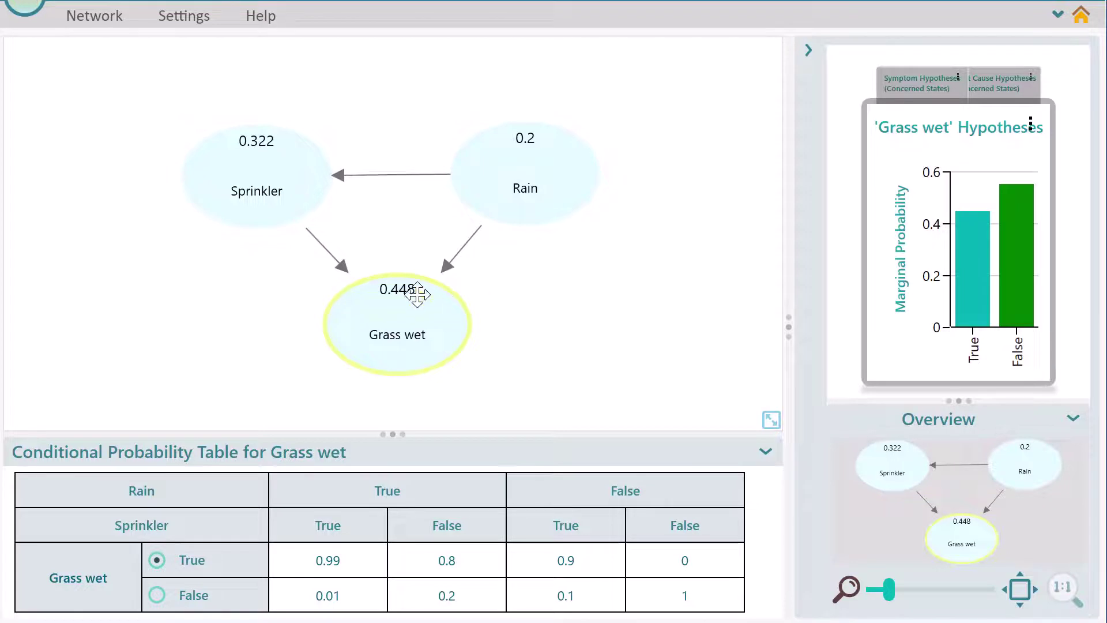
# Step: Switch Grass wet's concerned state to False so it displays 0.552
pyautogui.moveTo(399, 291)
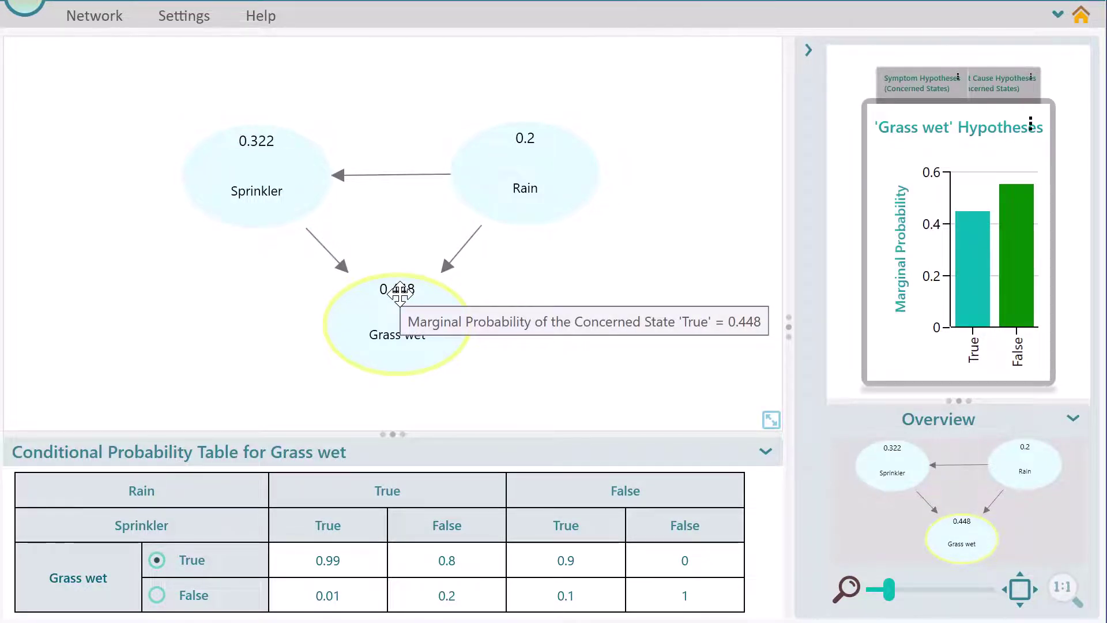
pyautogui.moveTo(259, 148)
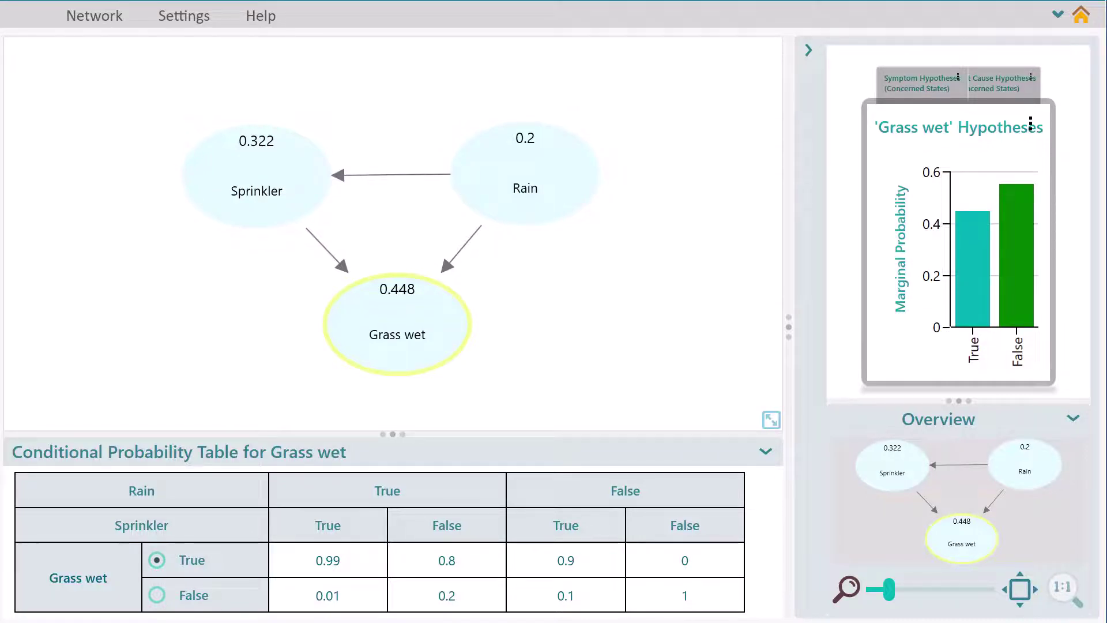
pyautogui.click(183, 594)
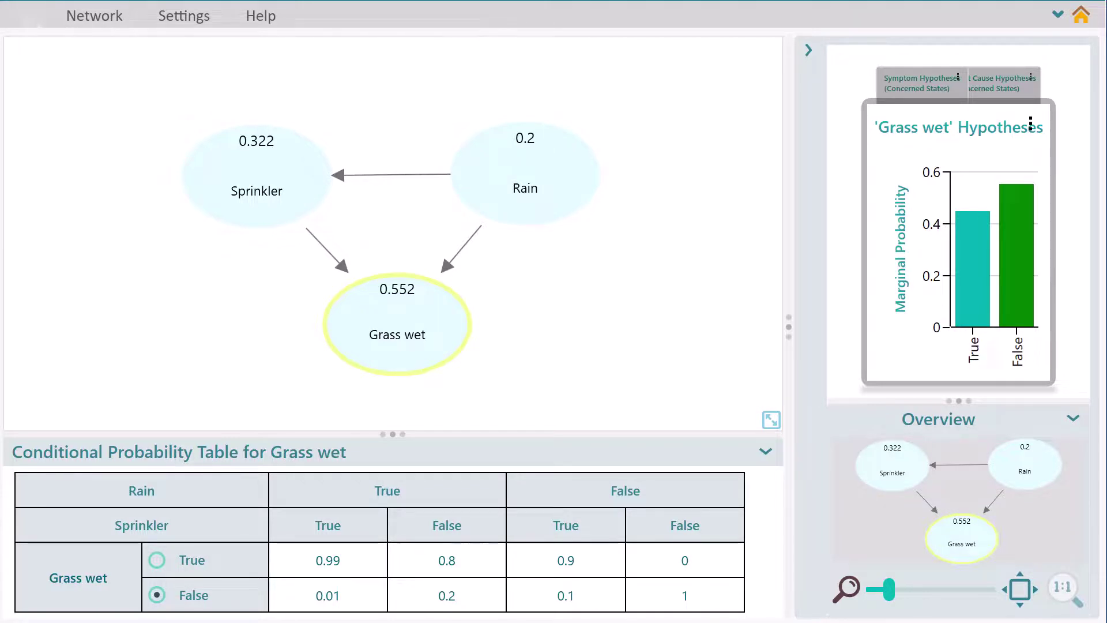
pyautogui.click(97, 18)
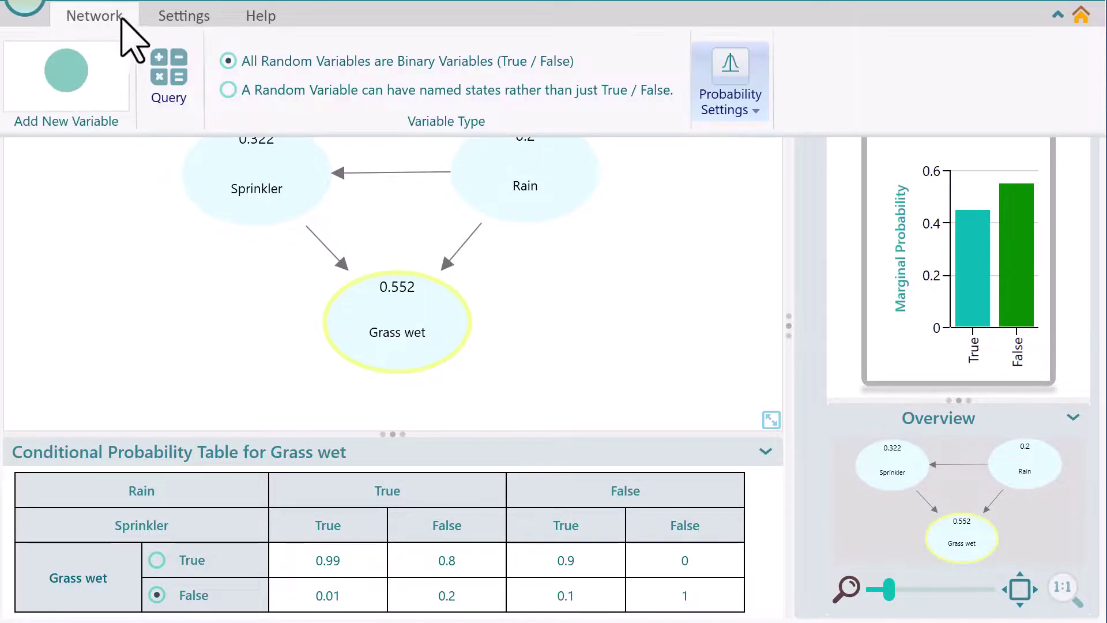
pyautogui.click(179, 77)
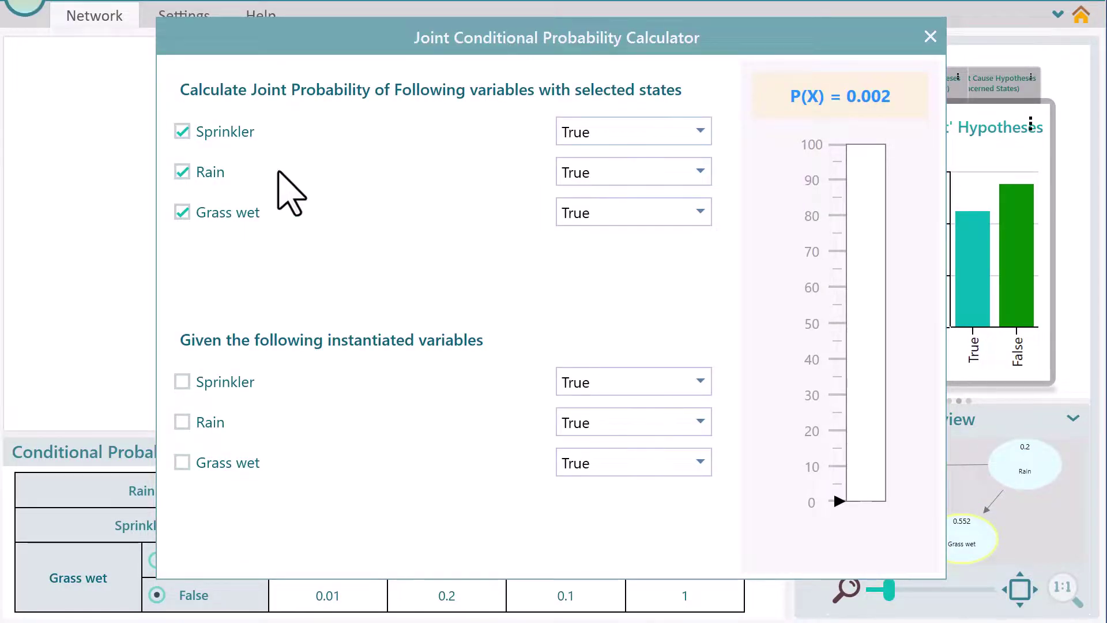
pyautogui.click(209, 132)
pyautogui.click(195, 217)
pyautogui.click(673, 173)
pyautogui.click(608, 206)
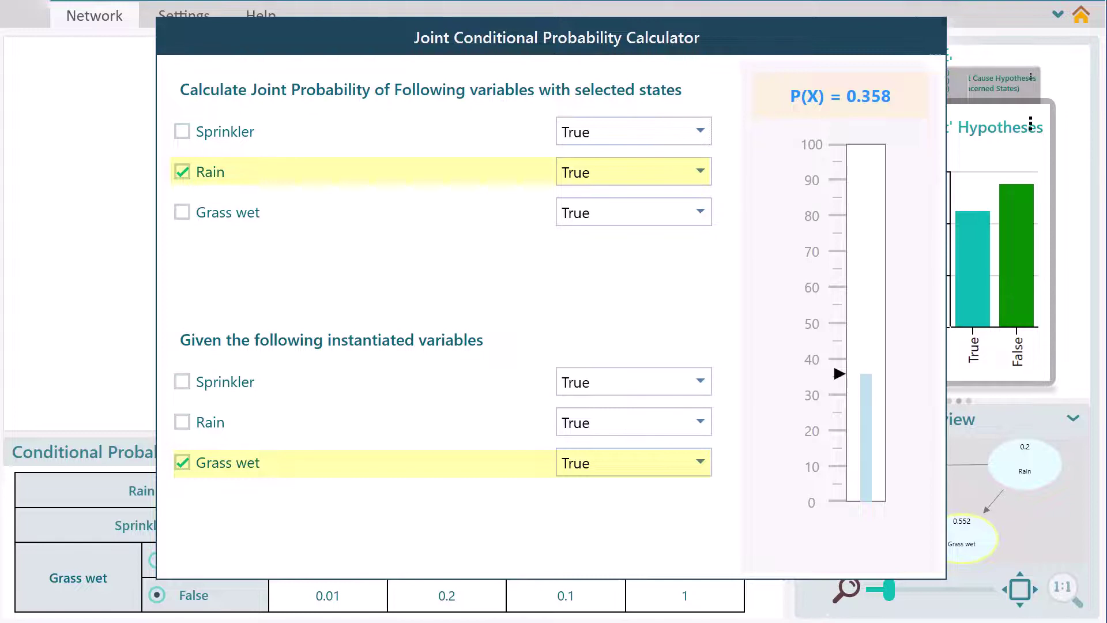
pyautogui.click(221, 465)
pyautogui.click(223, 217)
pyautogui.click(591, 212)
pyautogui.click(574, 276)
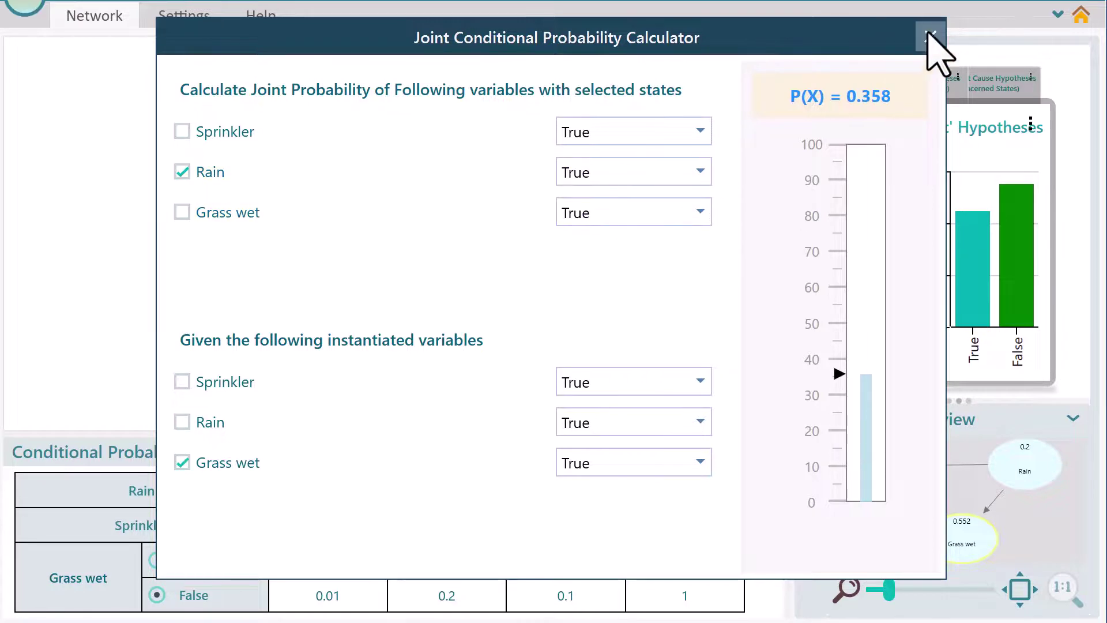
pyautogui.click(931, 37)
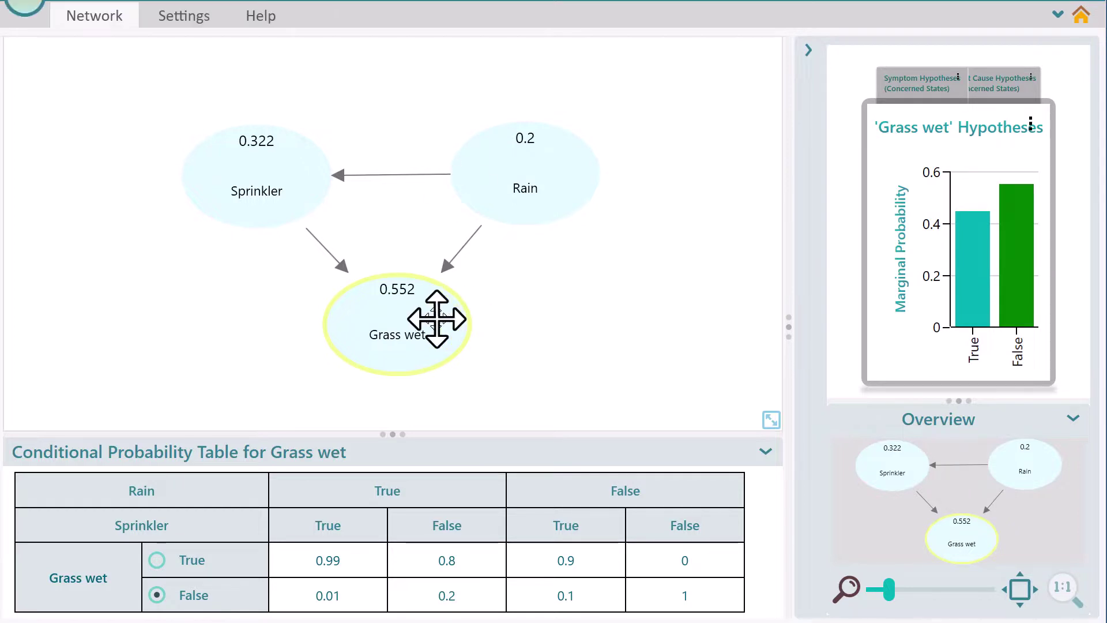
# Step: Instantiate Grass wet with observed state True, then deselect the node
pyautogui.click(432, 316)
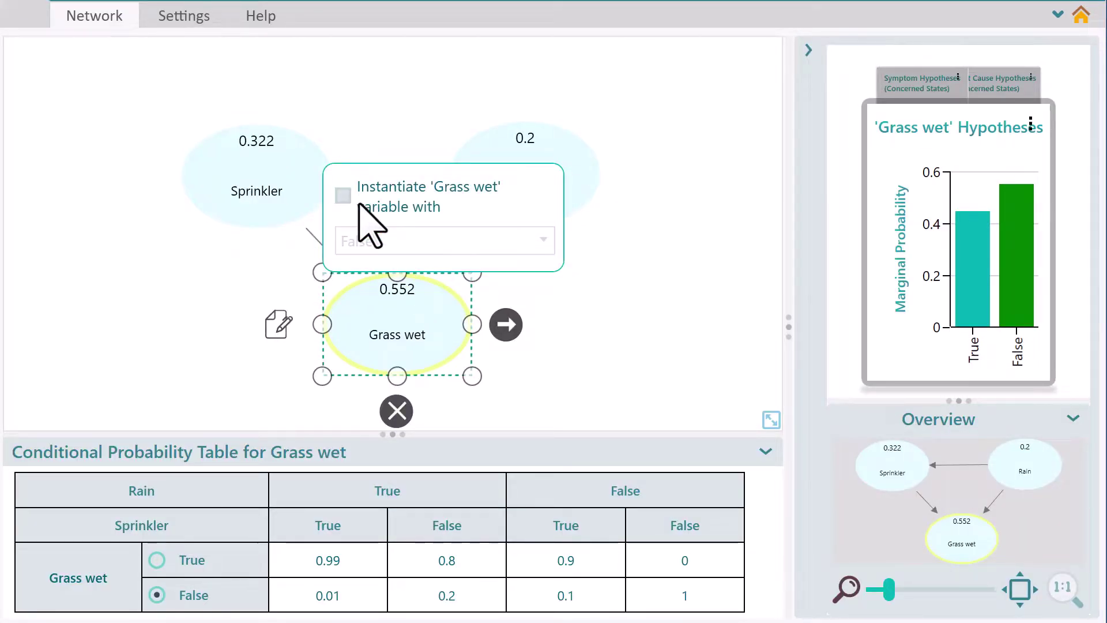
pyautogui.click(363, 196)
pyautogui.click(501, 242)
pyautogui.click(430, 277)
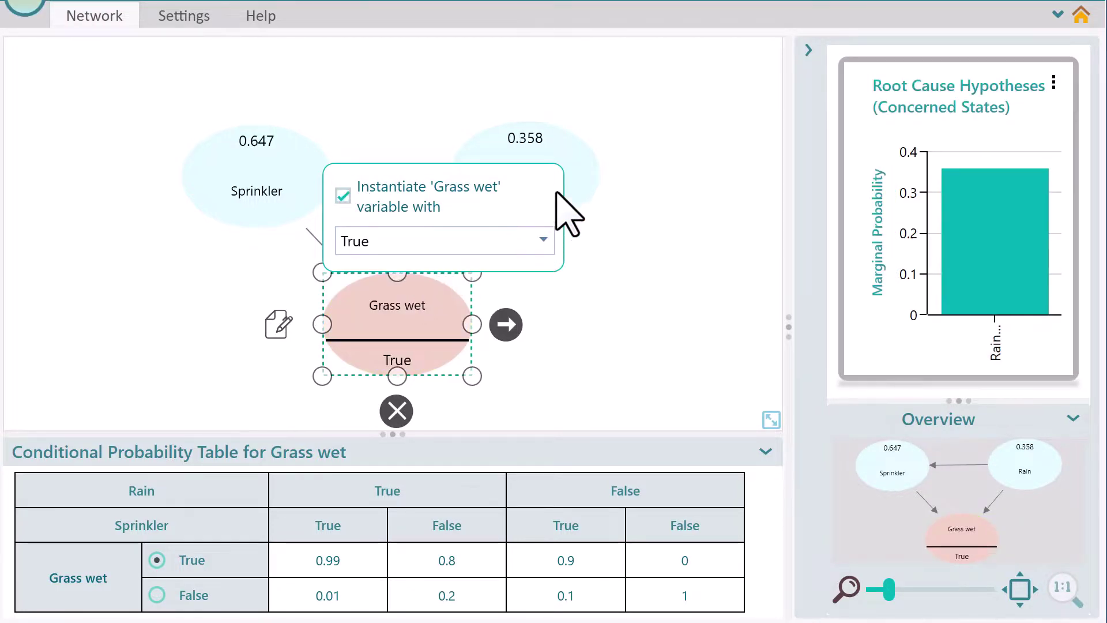
pyautogui.click(655, 288)
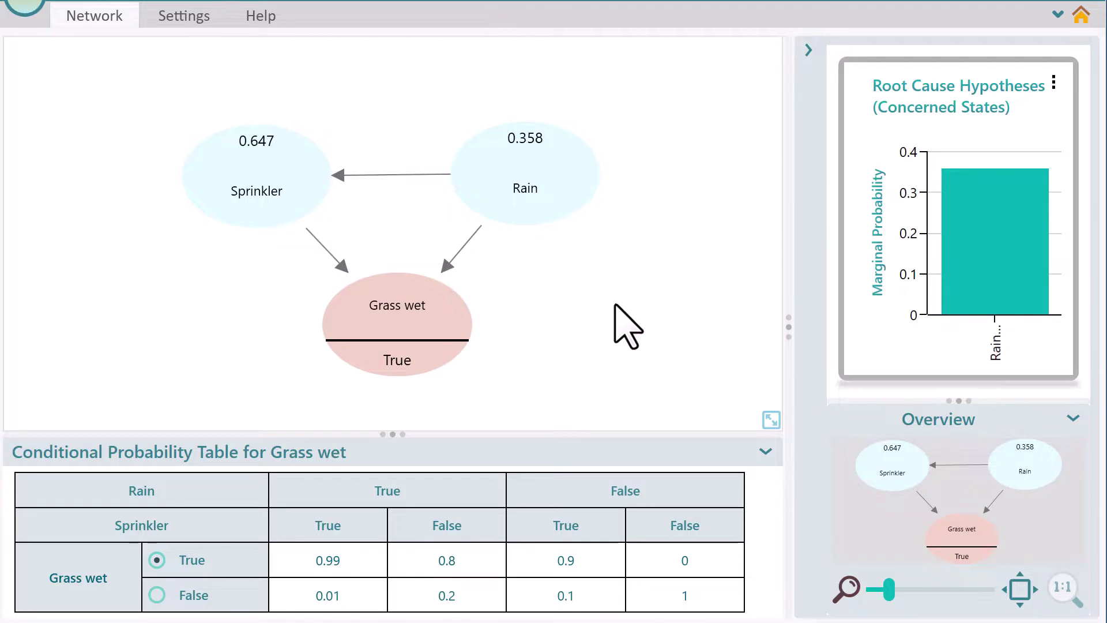